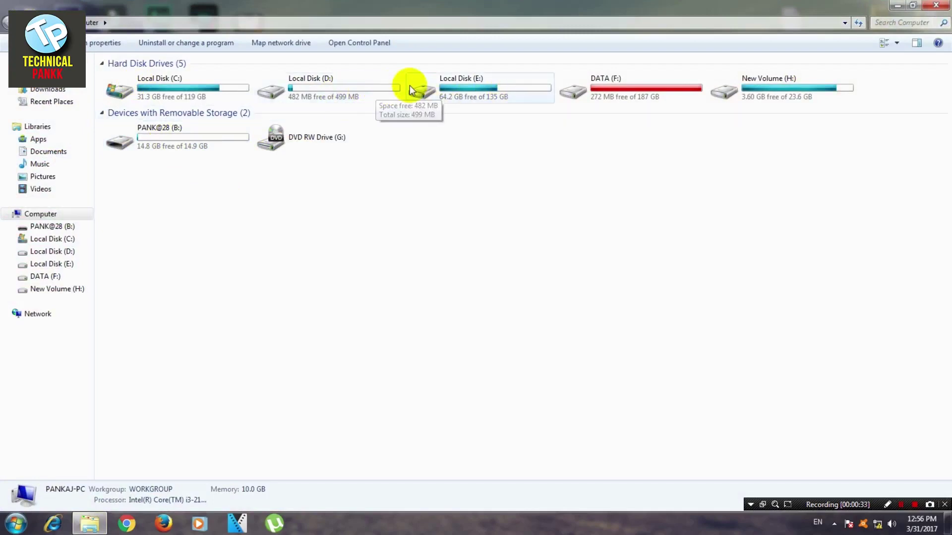
Quick-format removable drive B: as NTFS with a 4096-byte allocation unit size, and close the Computer window
click(155, 134)
right_click(155, 134)
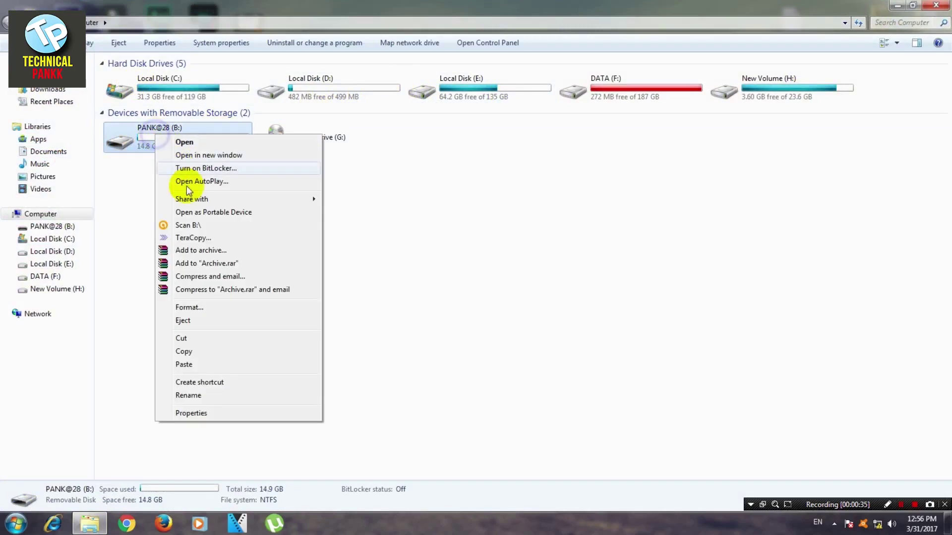
click(202, 308)
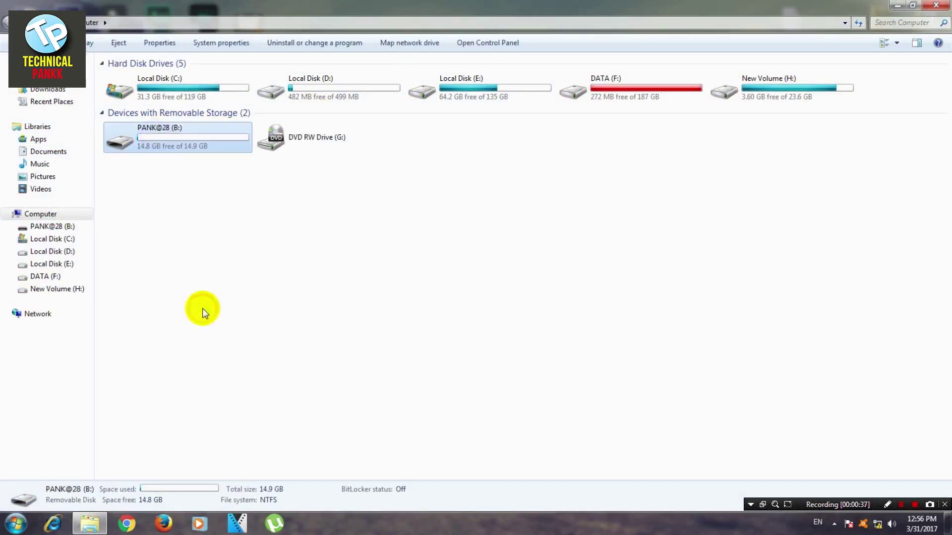
click(124, 350)
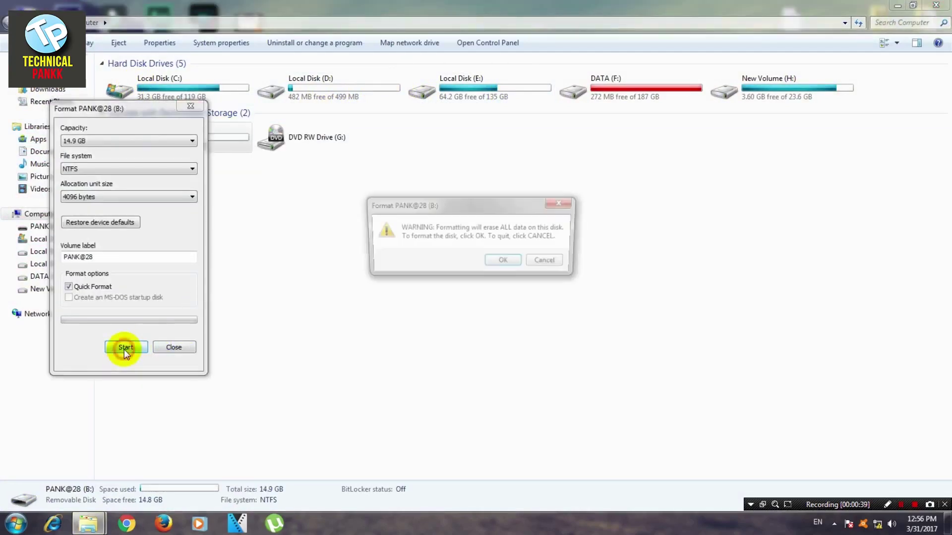
click(493, 267)
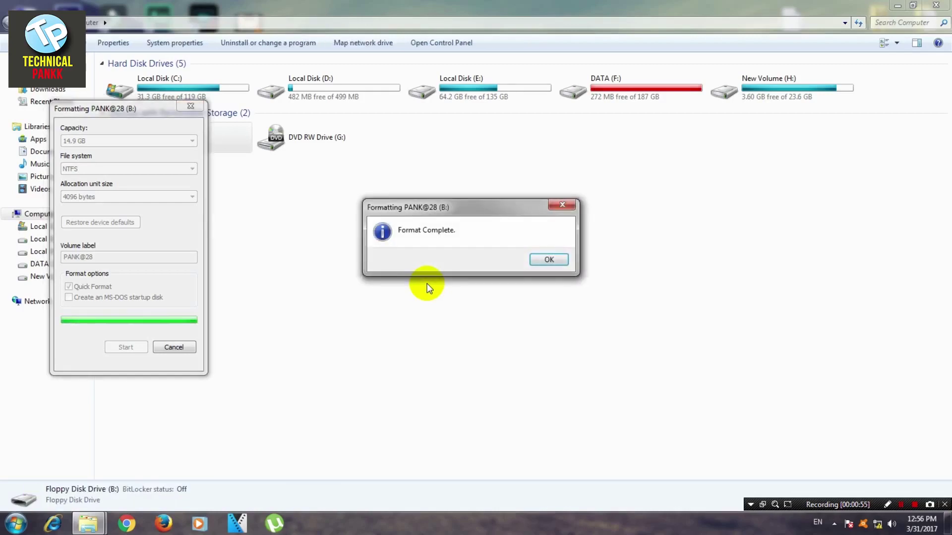
click(547, 258)
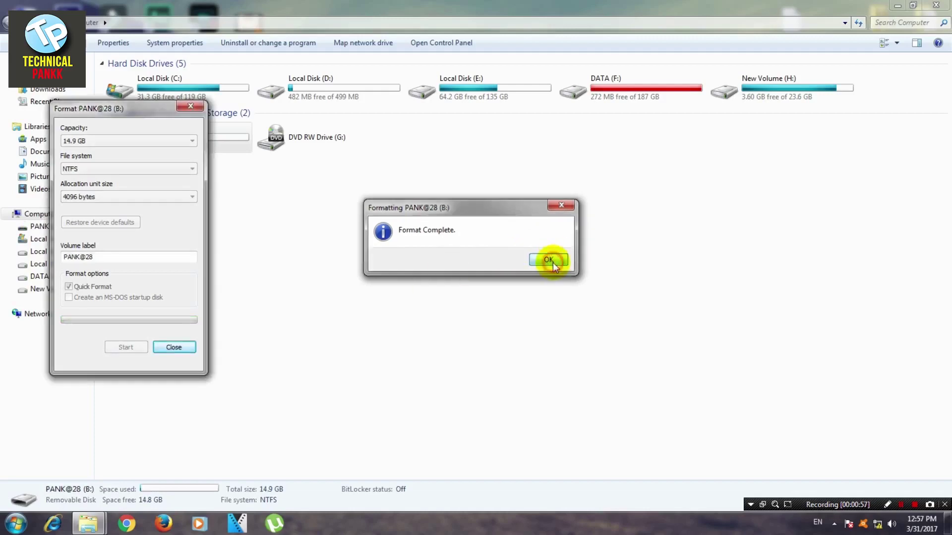
click(173, 348)
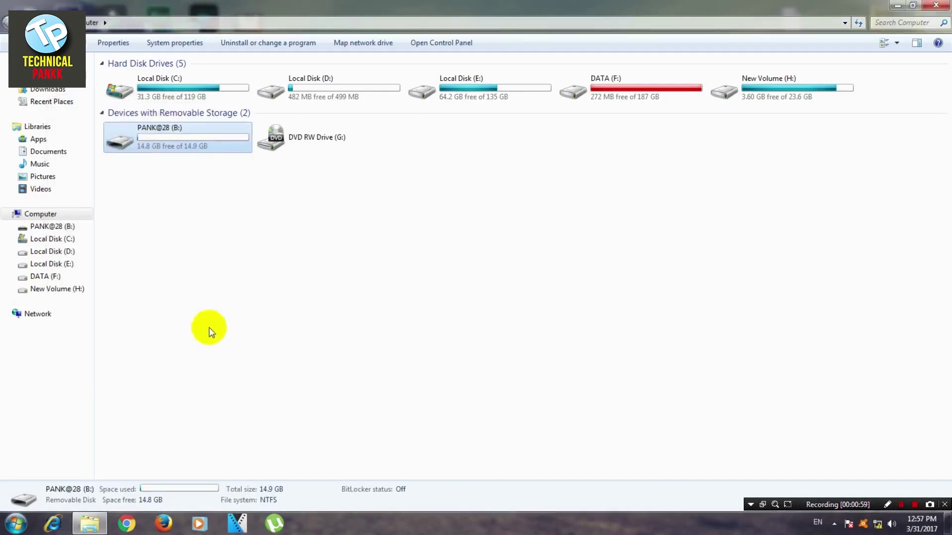
click(936, 4)
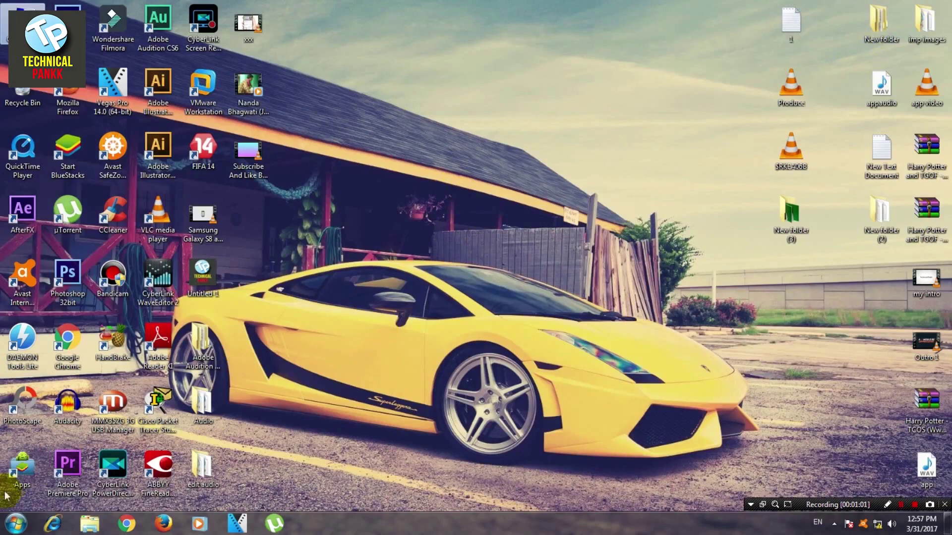
Open the Control Panel and display its items as small icons
click(15, 523)
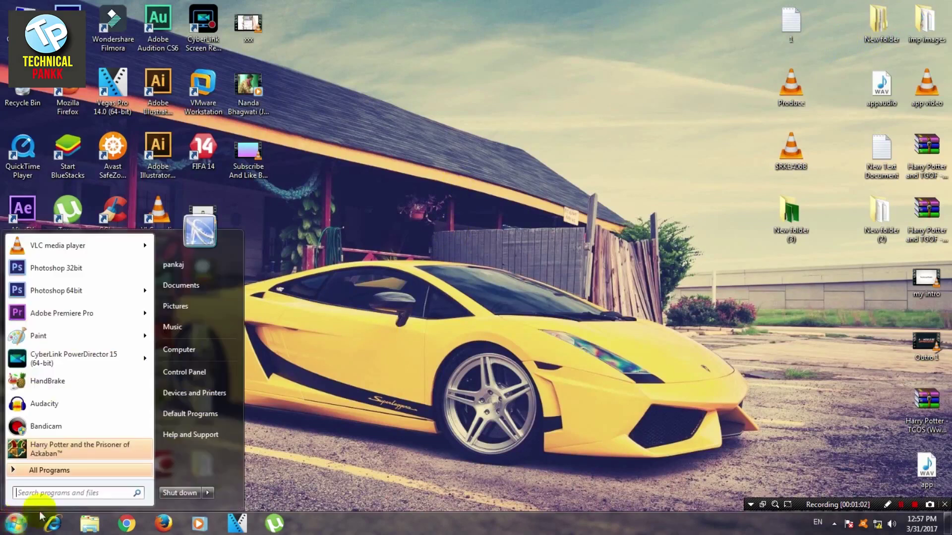
click(204, 373)
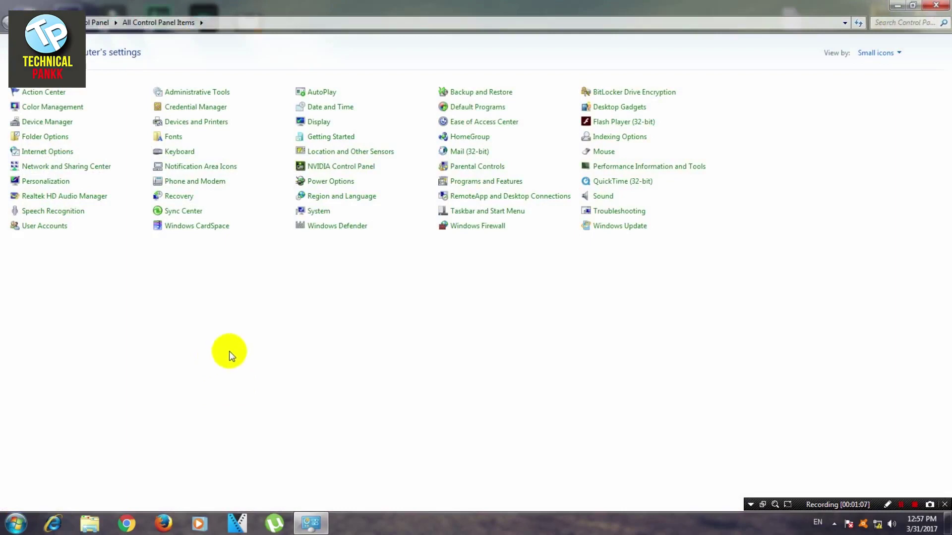
click(895, 53)
click(887, 66)
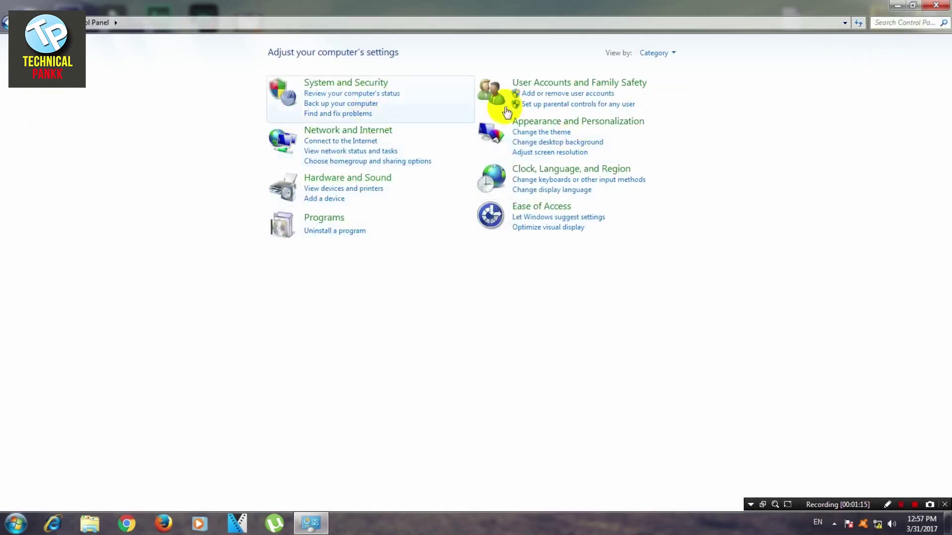
click(674, 54)
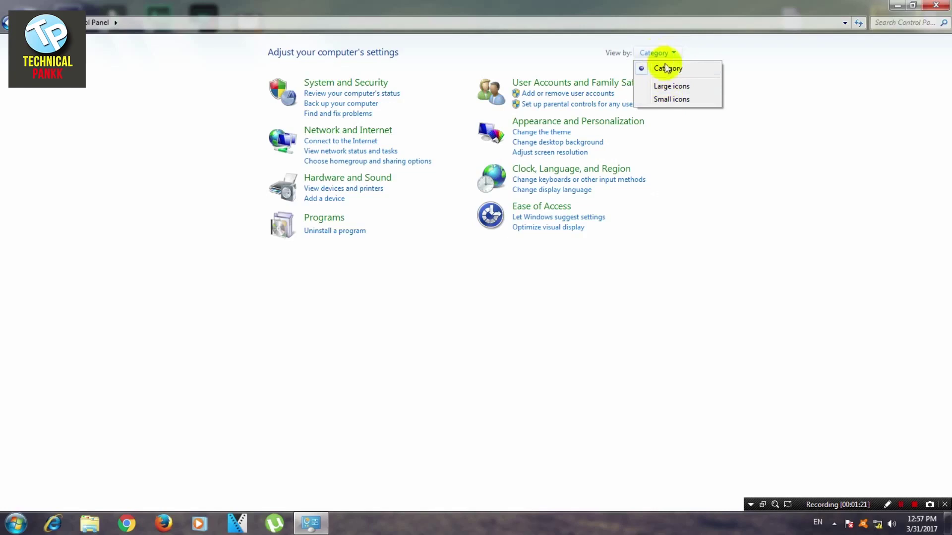
click(659, 101)
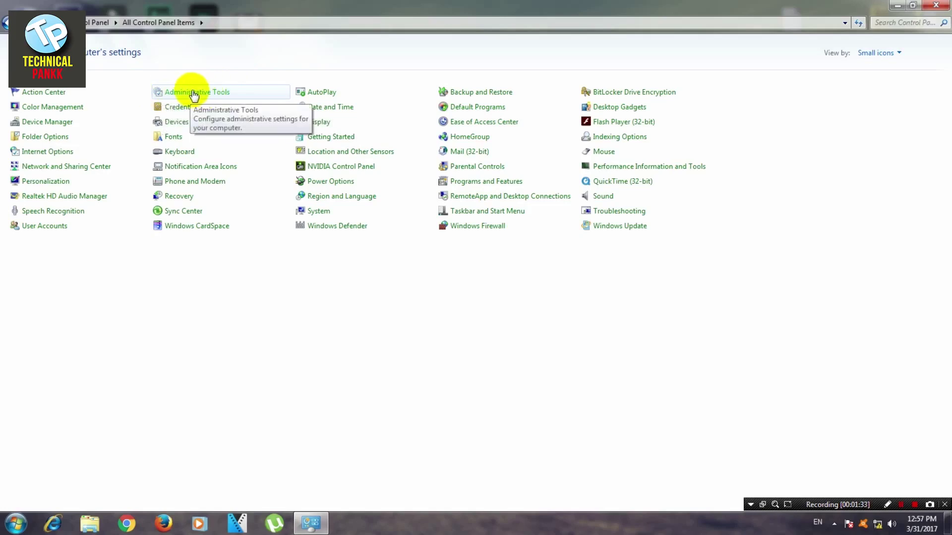
Open Computer Management from the Administrative Tools and show Disk Management
click(224, 93)
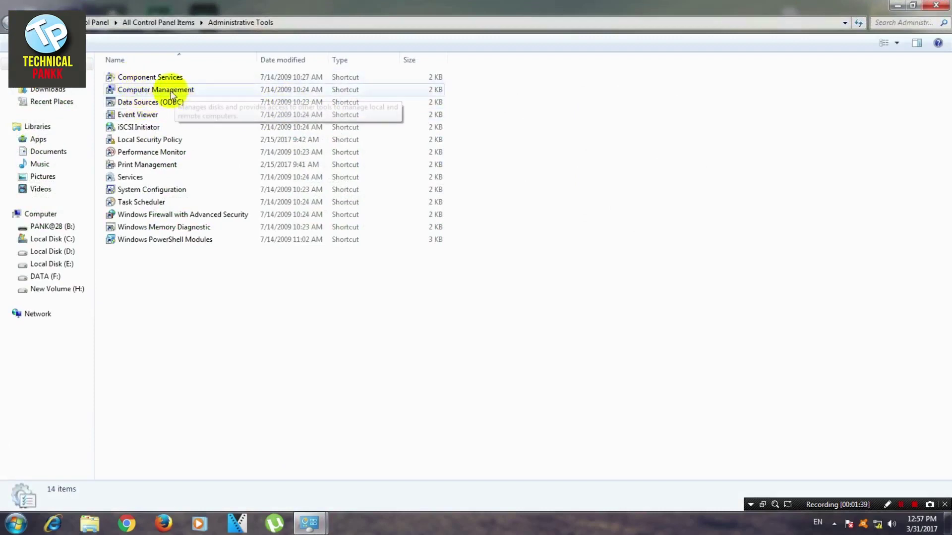
click(184, 91)
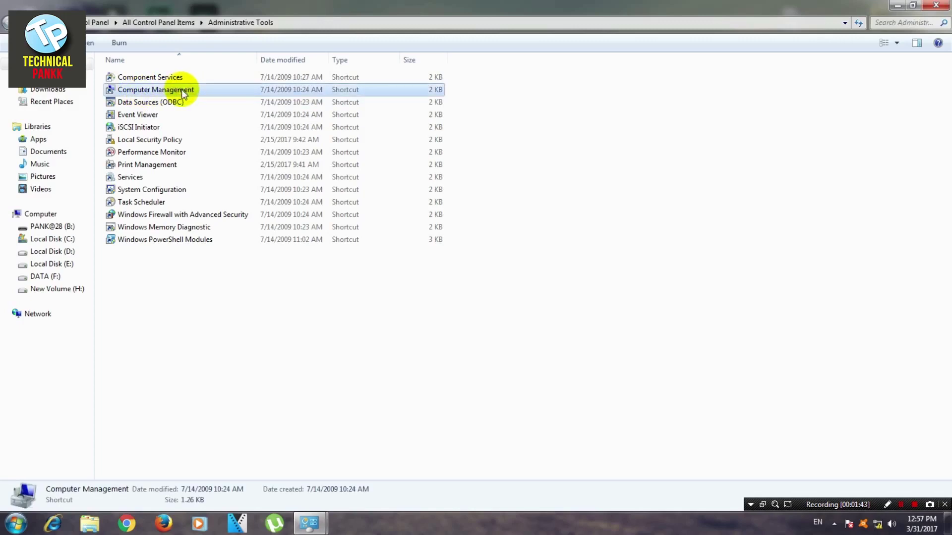
double_click(183, 92)
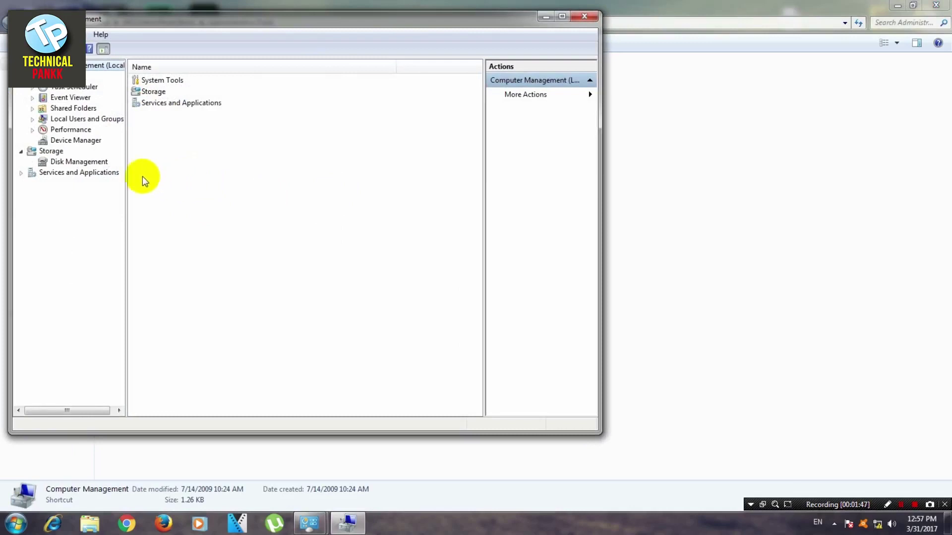
click(76, 164)
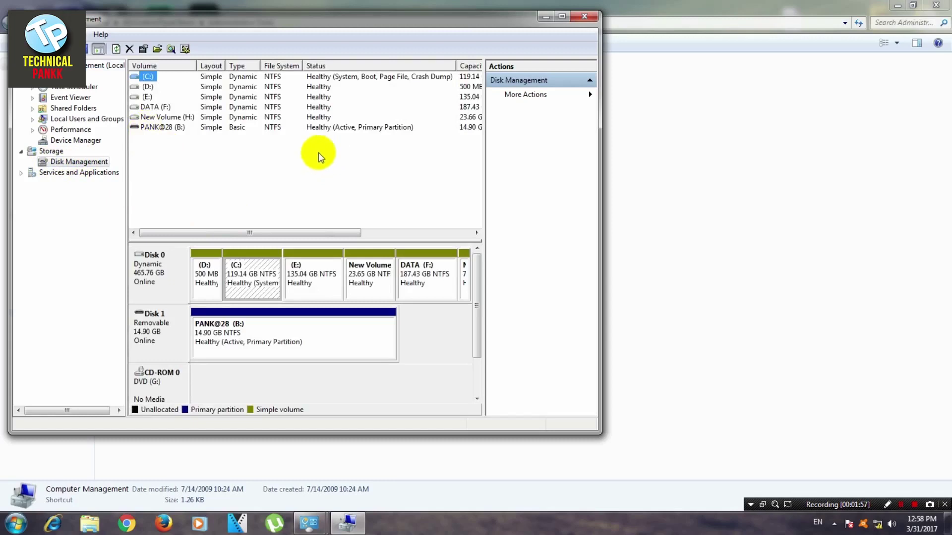
Change the drive letter of removable volume B: to A and accept the change
click(155, 130)
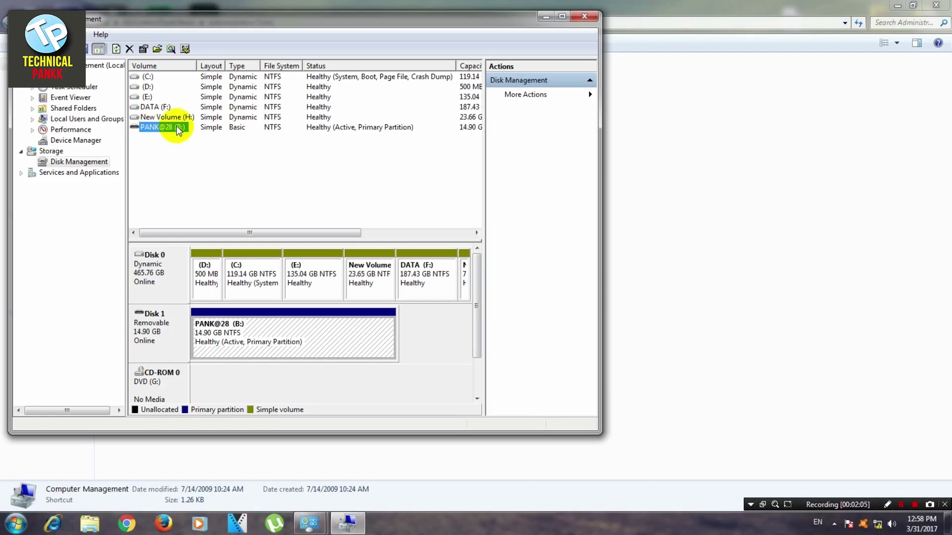
right_click(178, 131)
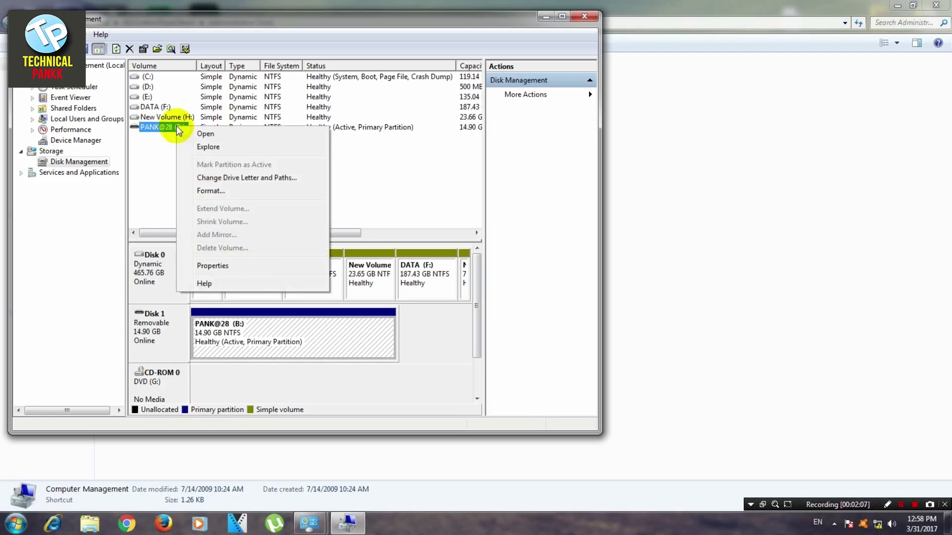
click(253, 179)
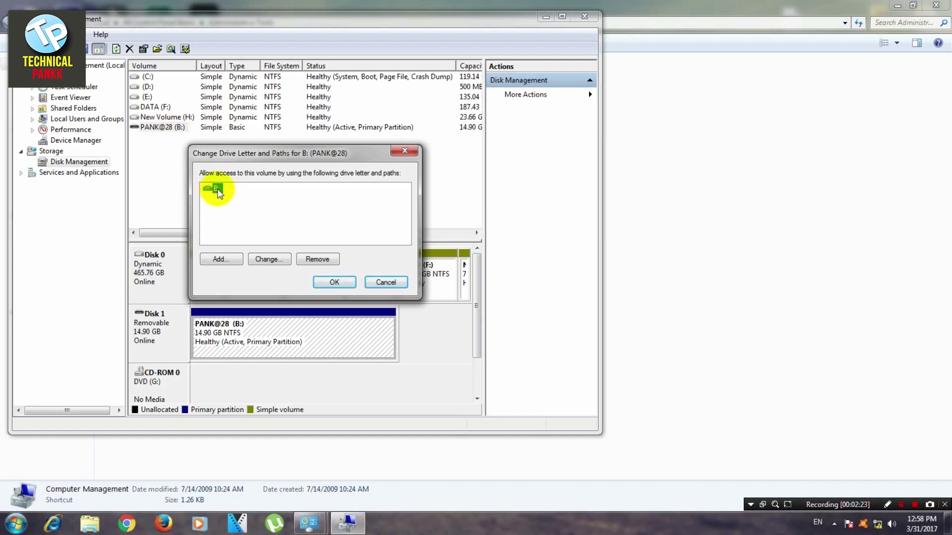
click(274, 260)
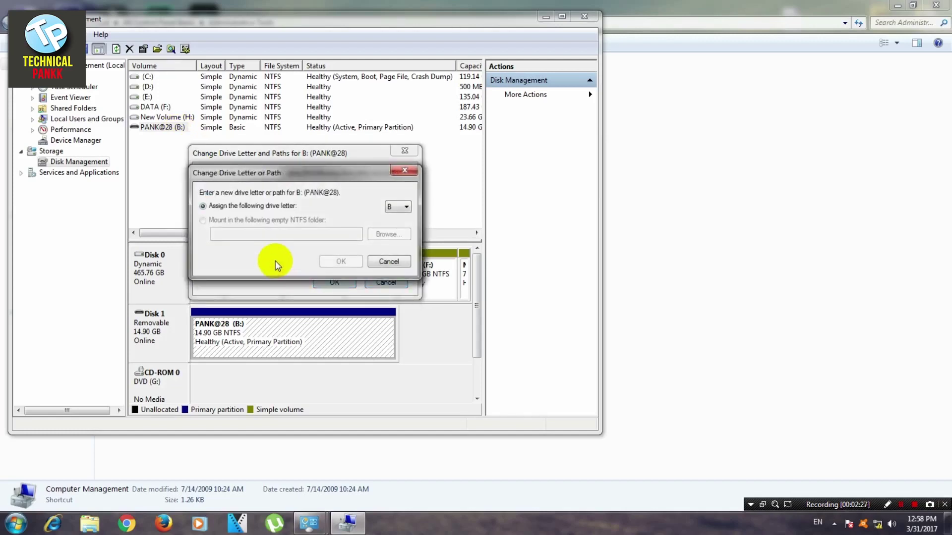
click(400, 207)
click(397, 218)
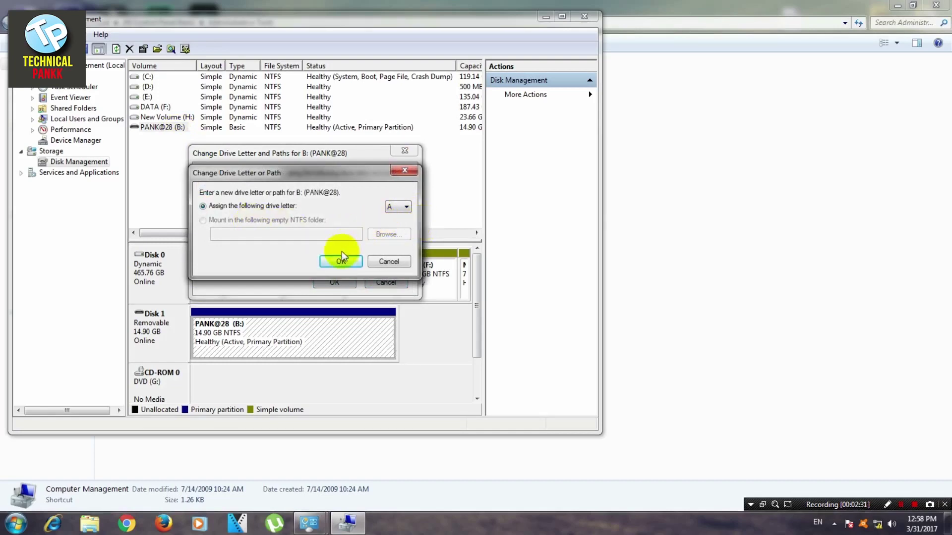
click(341, 262)
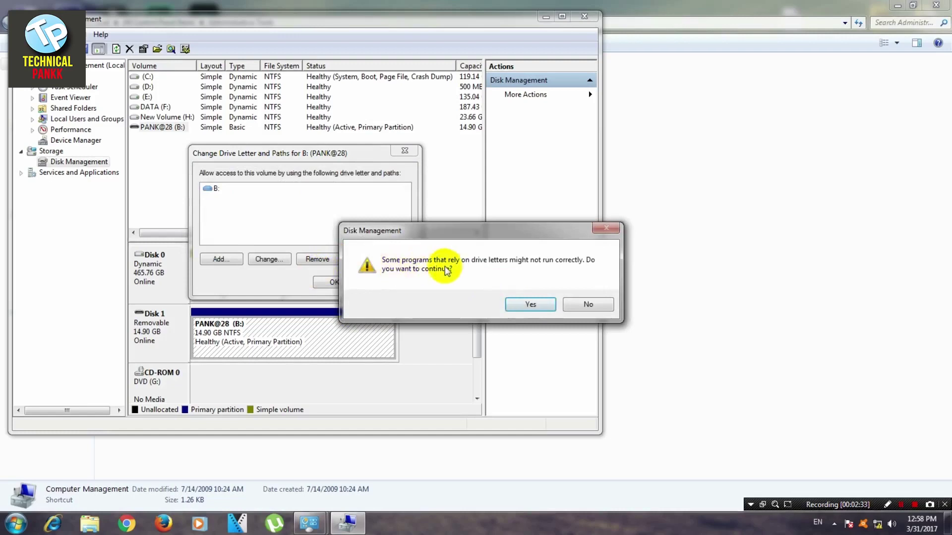
click(513, 304)
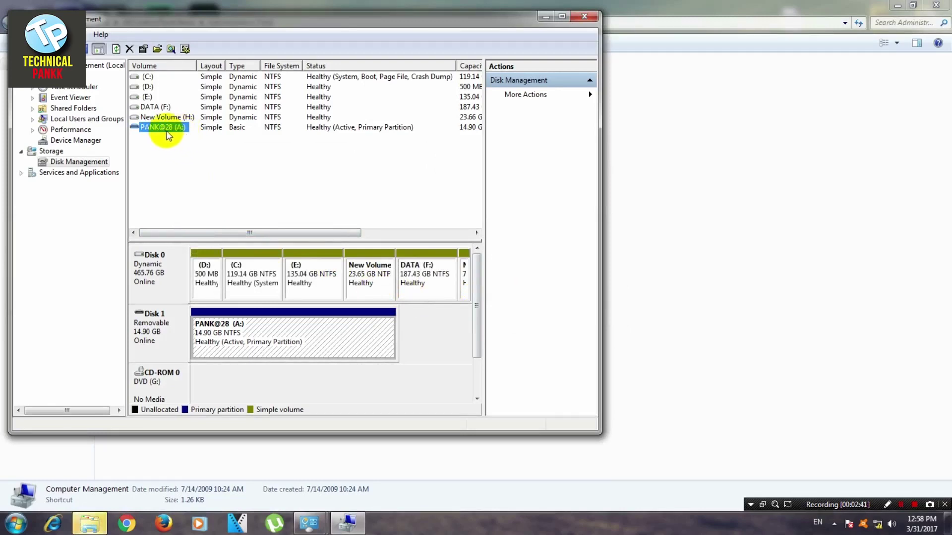
Close Computer Management, the AutoPlay dialog and the Administrative Tools window
click(584, 16)
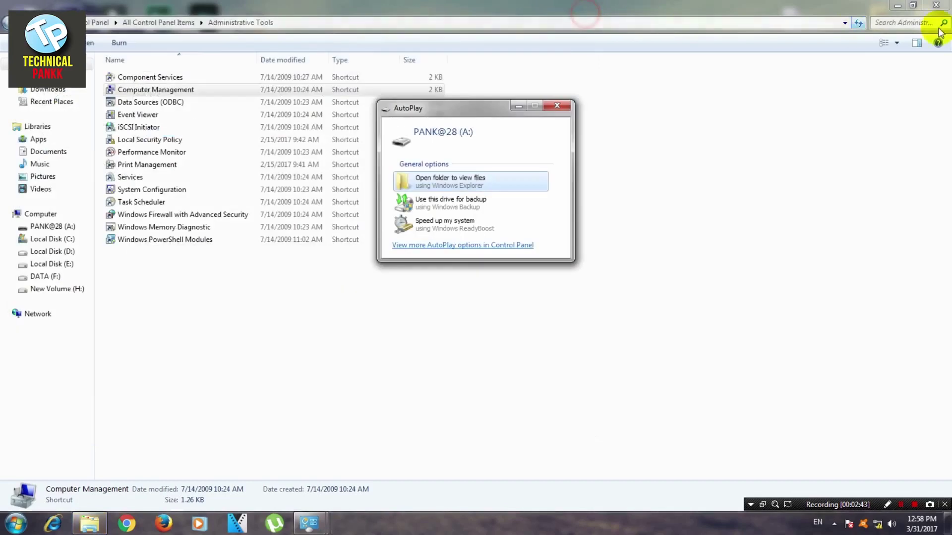
click(557, 106)
click(936, 5)
click(934, 8)
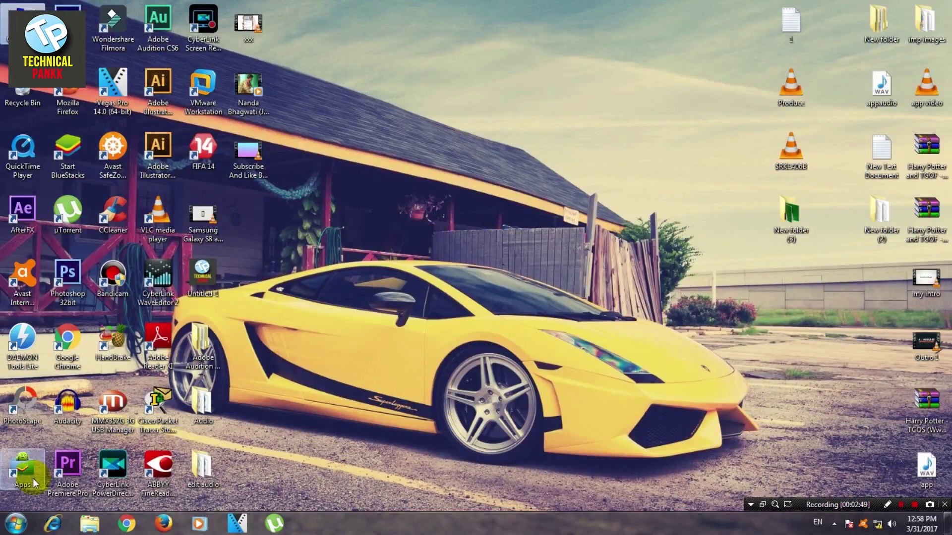
Search for the Run program, open it and launch syskey from it
click(15, 524)
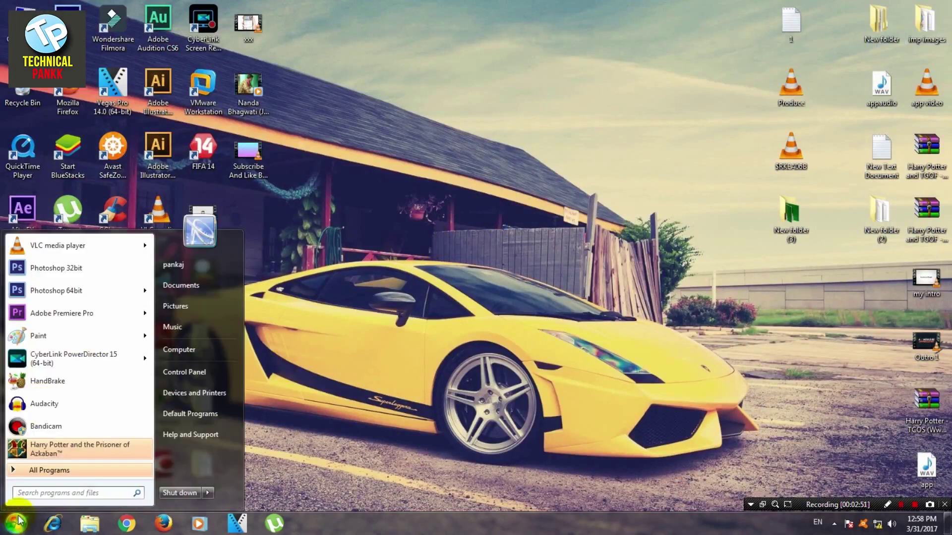
click(72, 495)
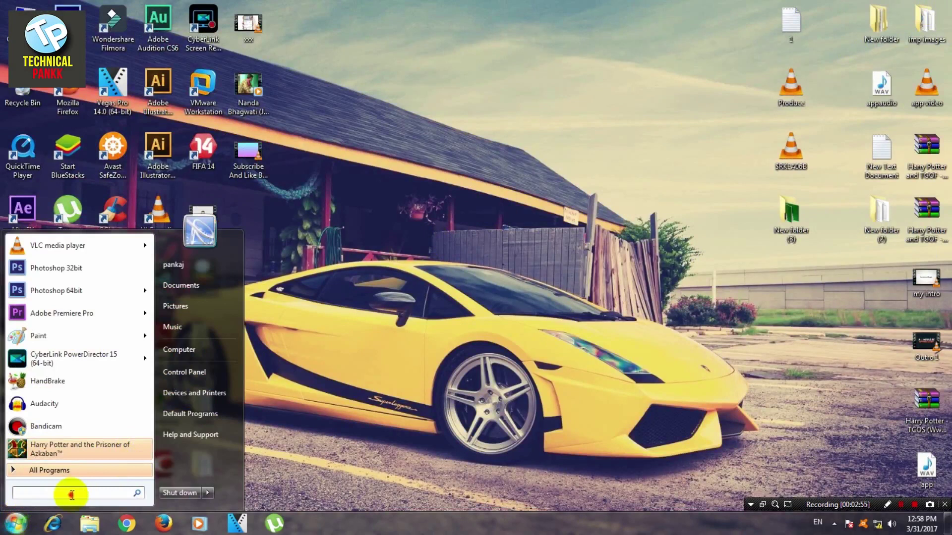
text(run)
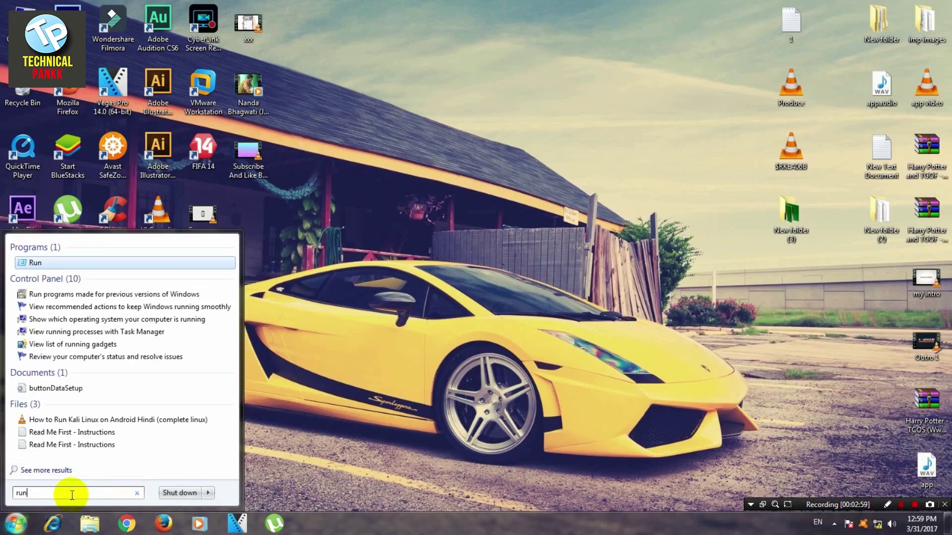
key(Return)
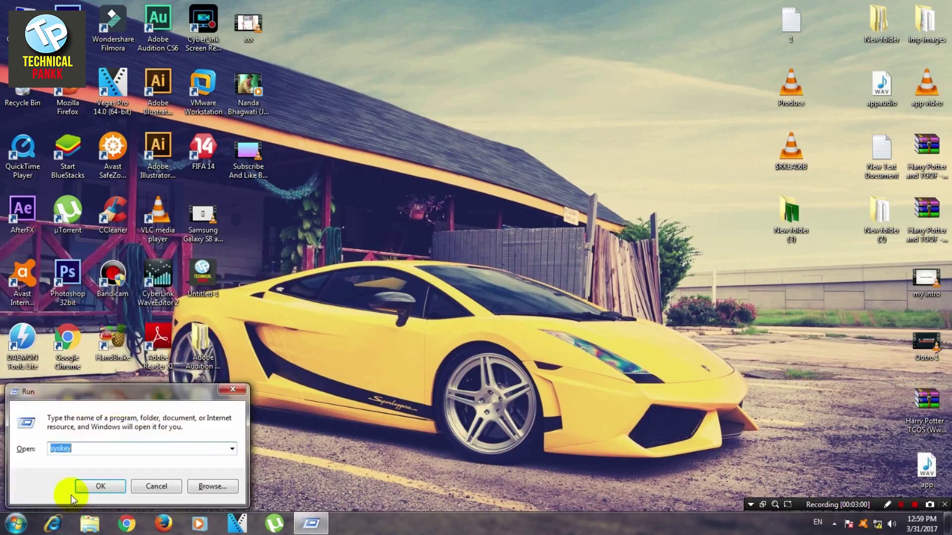
click(85, 450)
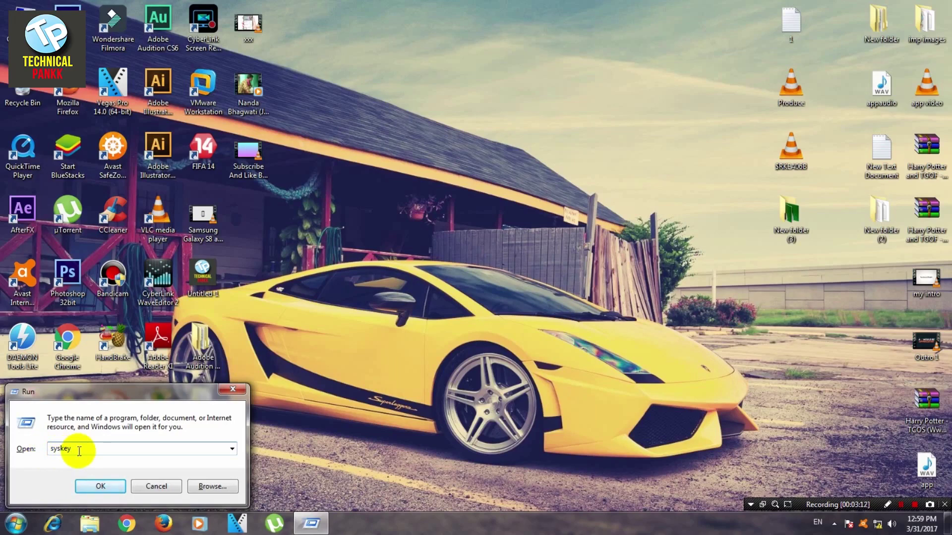
click(97, 487)
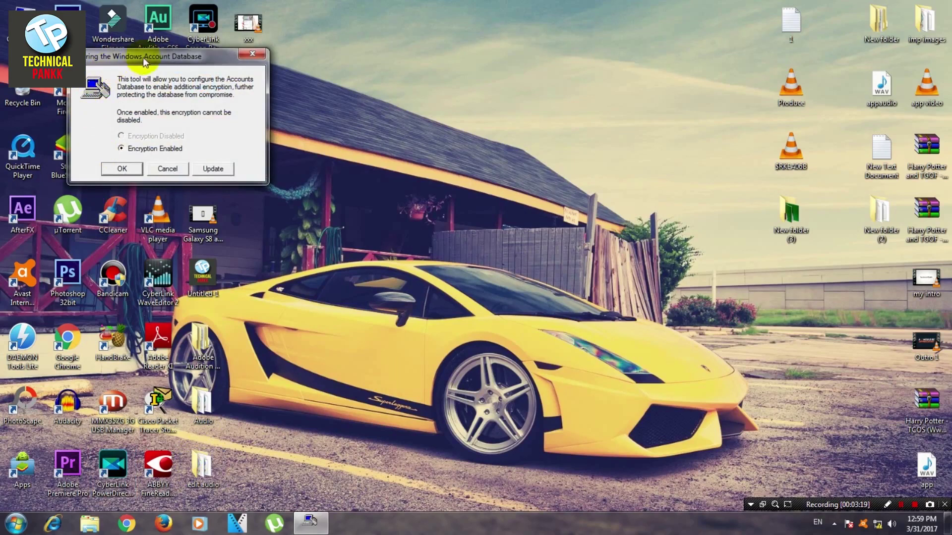
Update the Windows account database security to store the system-generated startup key on a floppy disk, saving it to drive A:
drag(144, 57, 452, 126)
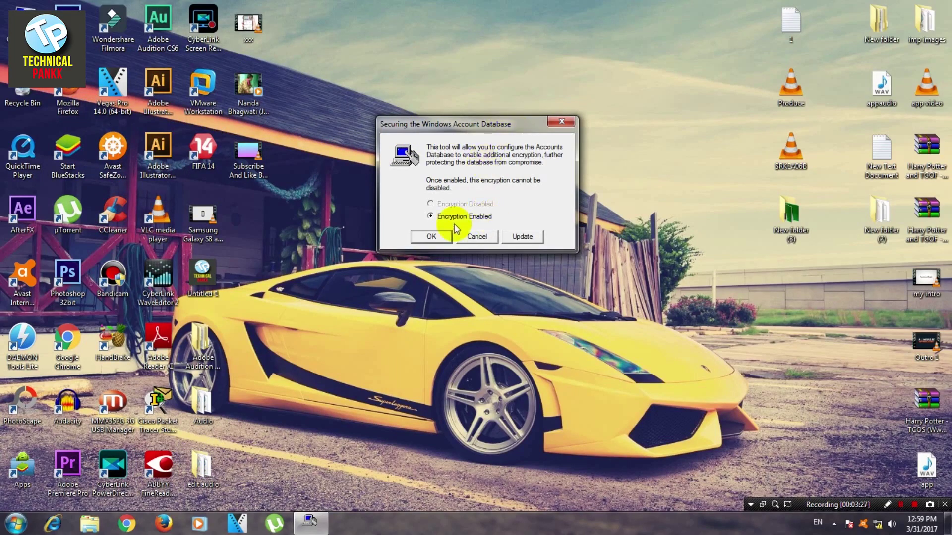
click(523, 237)
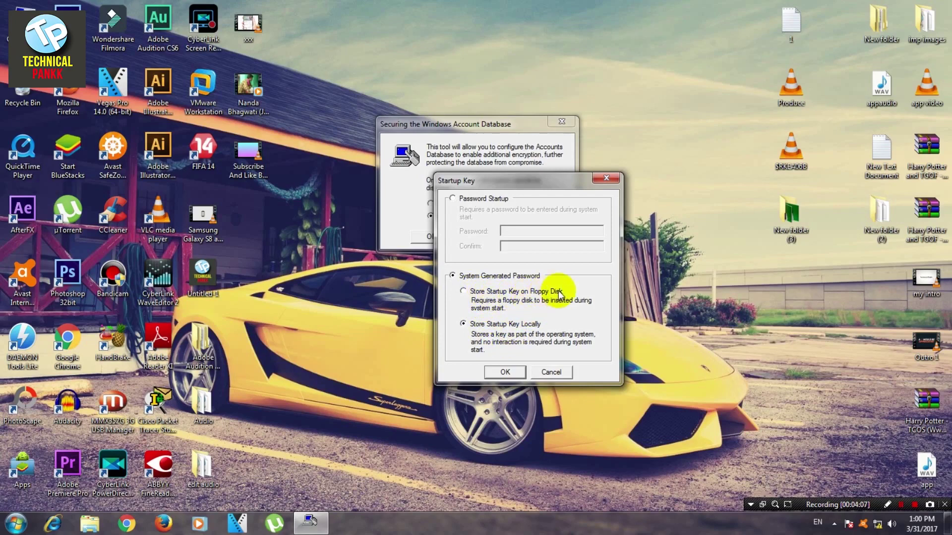
click(463, 291)
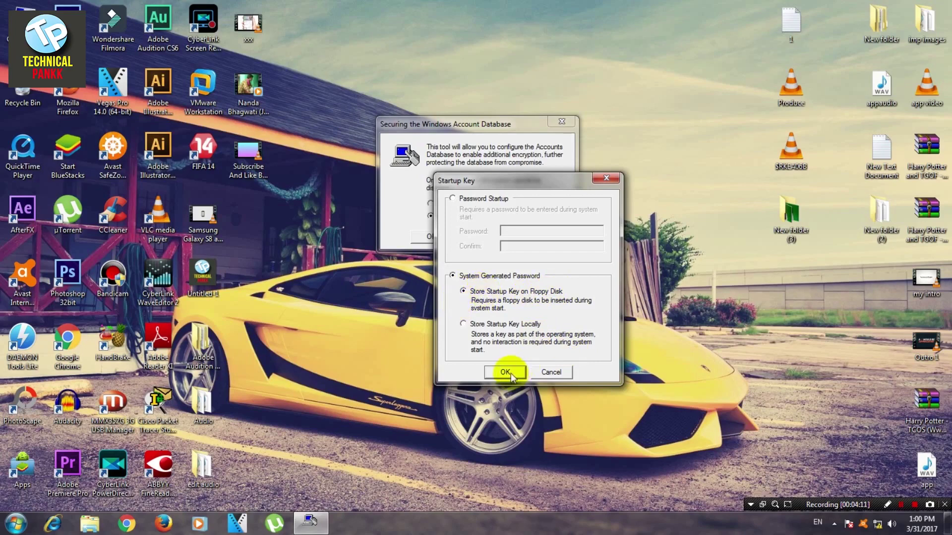
click(511, 375)
click(523, 304)
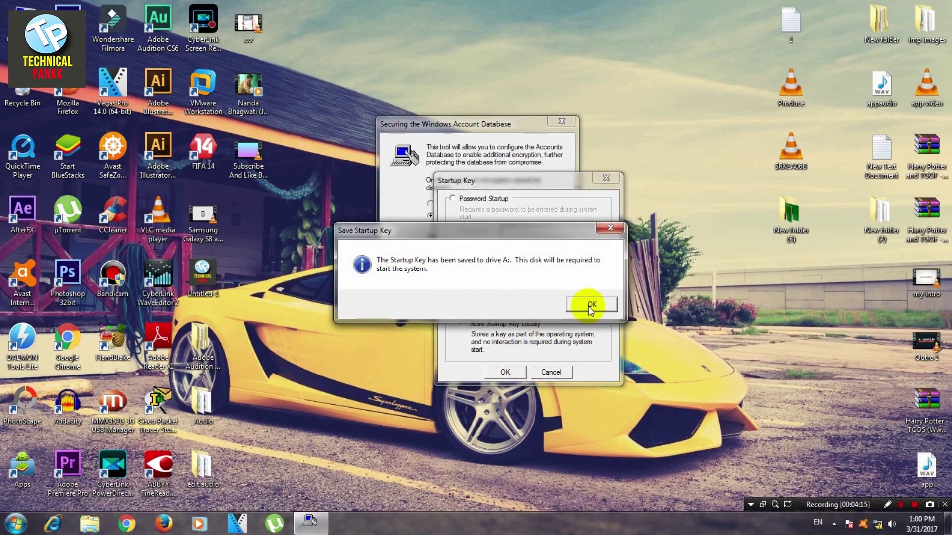
click(588, 304)
click(554, 305)
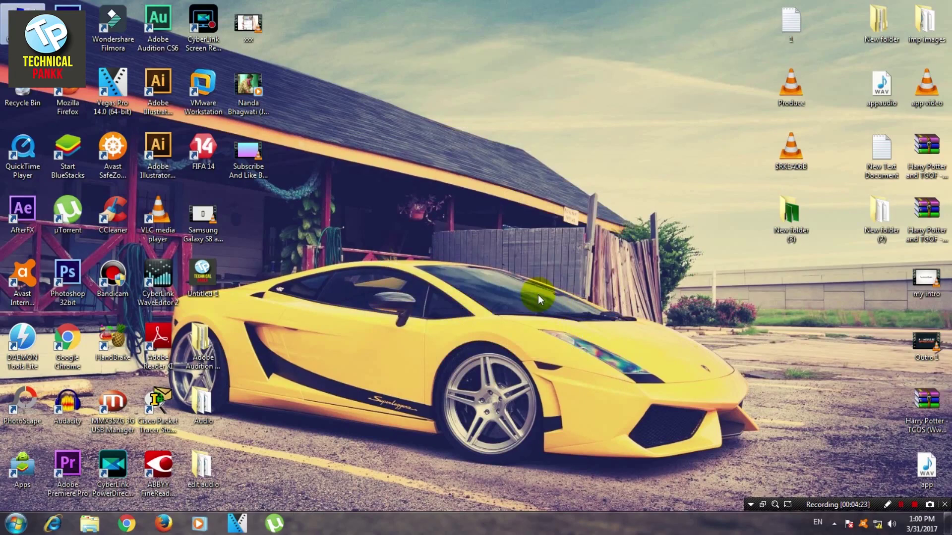
right_click(365, 202)
click(391, 234)
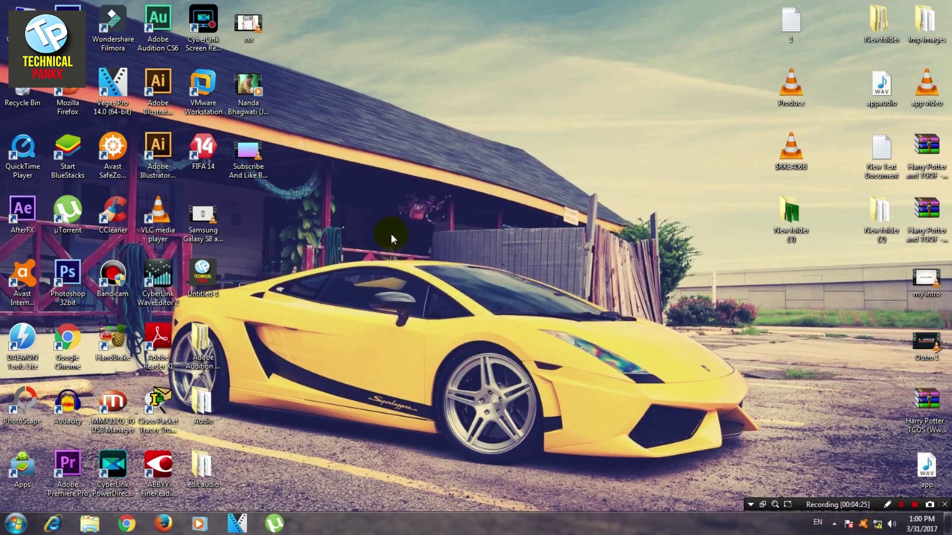